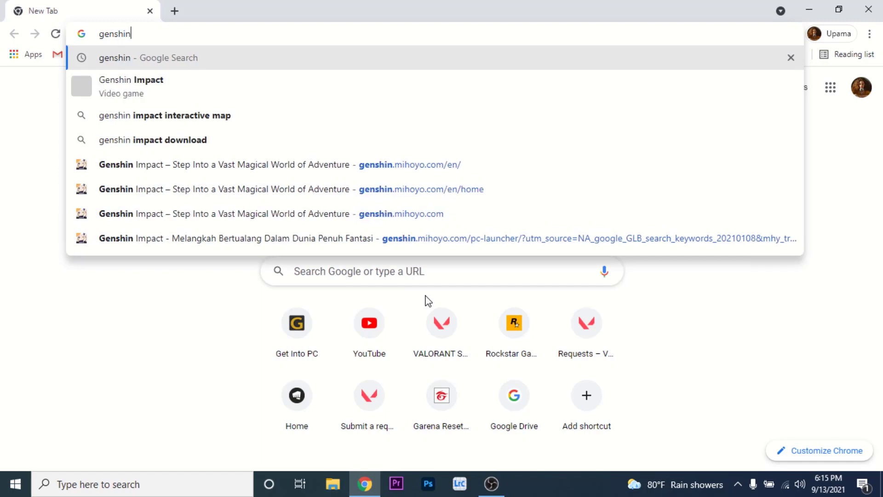
Step: Search for genshin and open the genshin.mihoyo.com home page
key("Return")
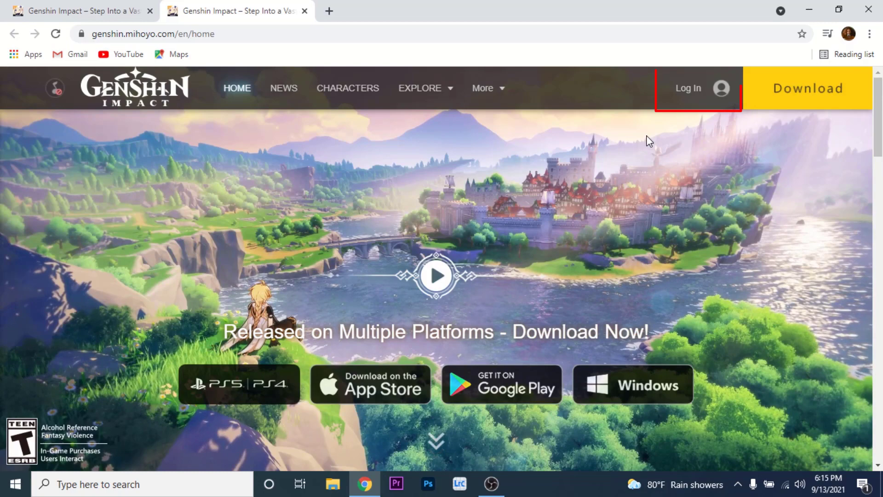
Step: Use the site's Log In dialog to reach the miHoYo Forgot password page
left_click(698, 97)
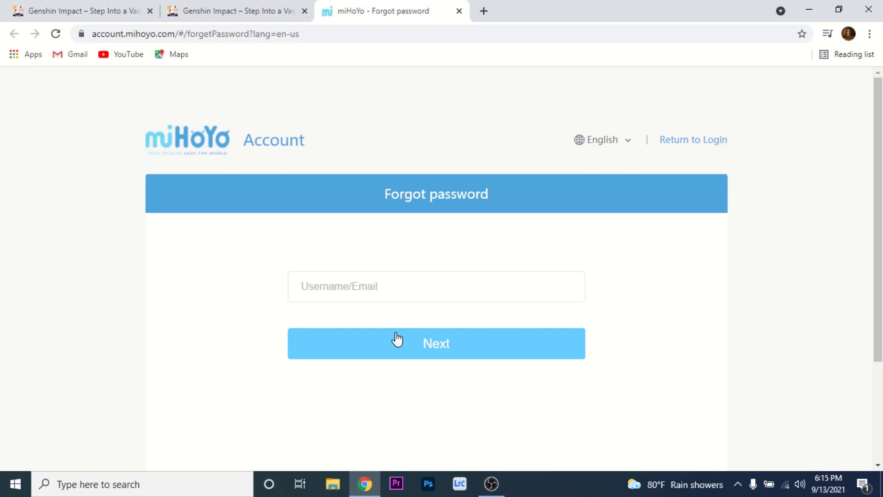
Step: Enter the account email address in the Username/Email field
left_click(388, 300)
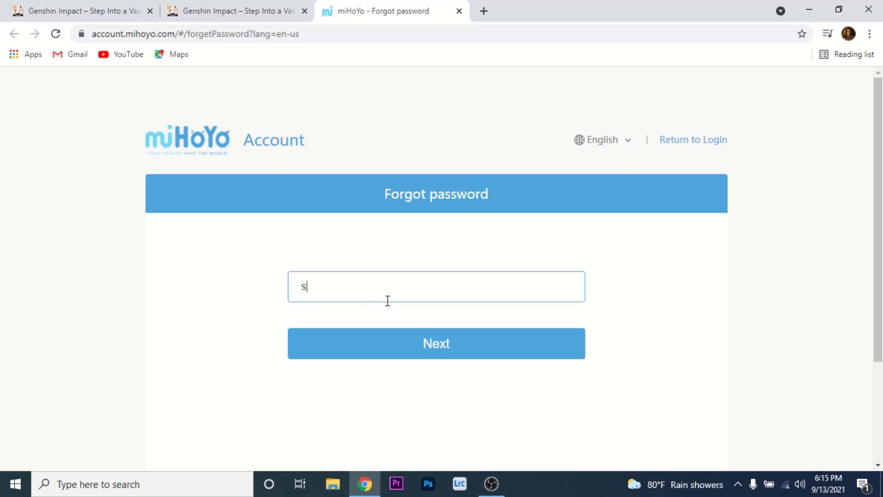
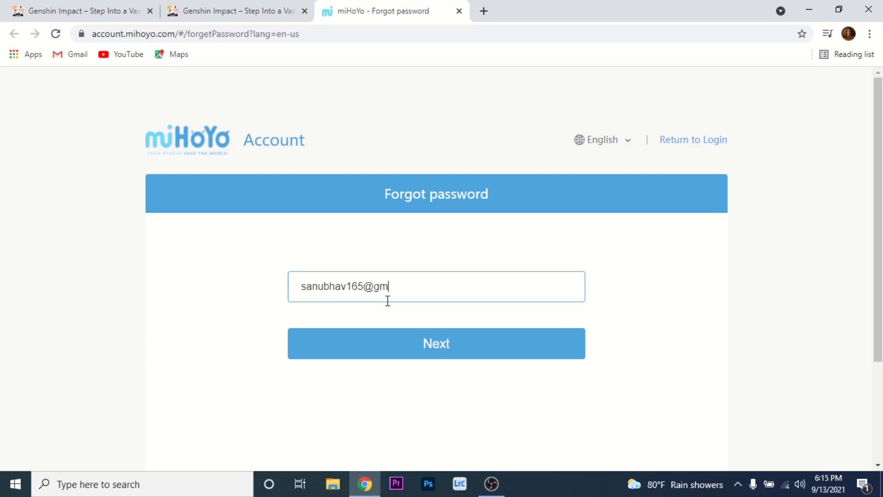
left_click(407, 347)
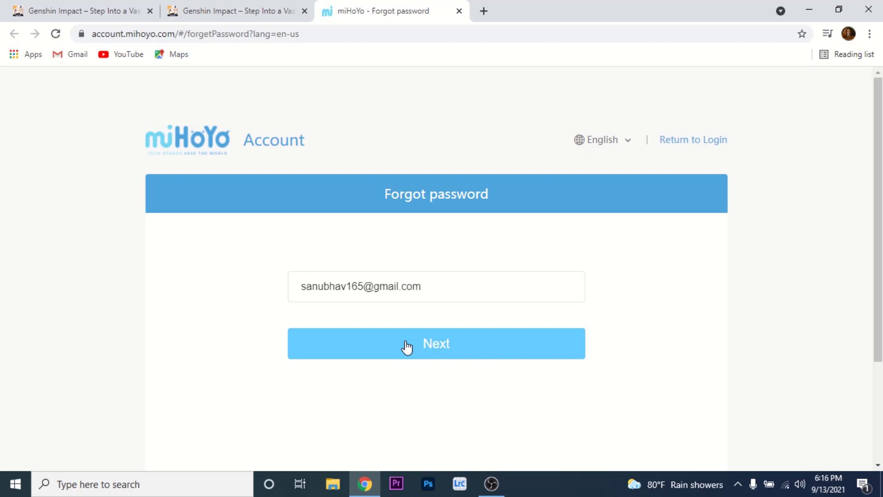
Step: Submit the email and solve the captcha by picking fruit, sun, then figure
left_click(408, 347)
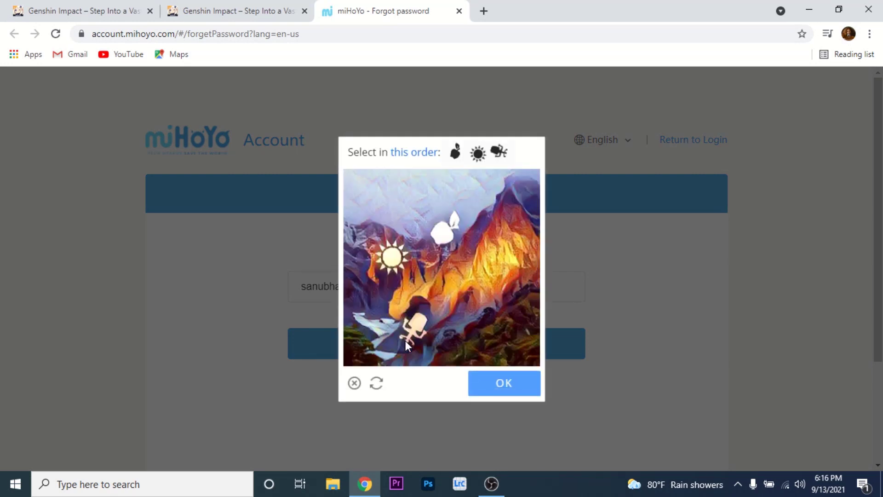
left_click(441, 232)
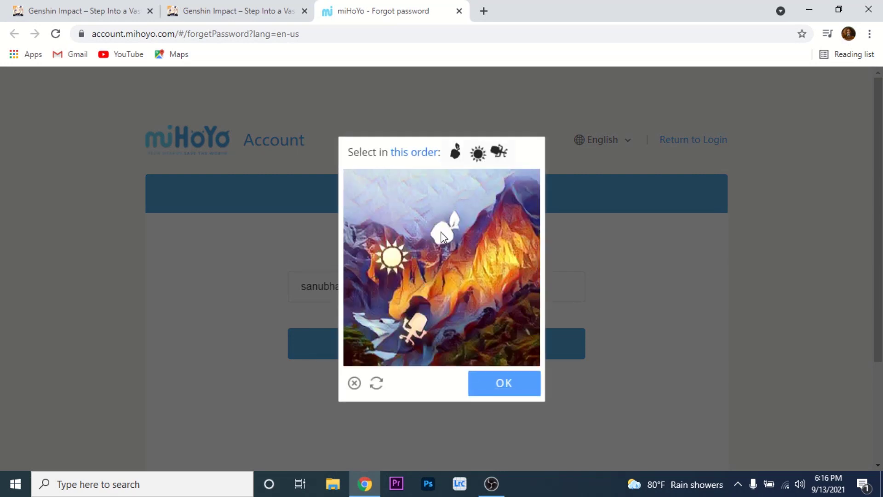
left_click(397, 256)
left_click(413, 331)
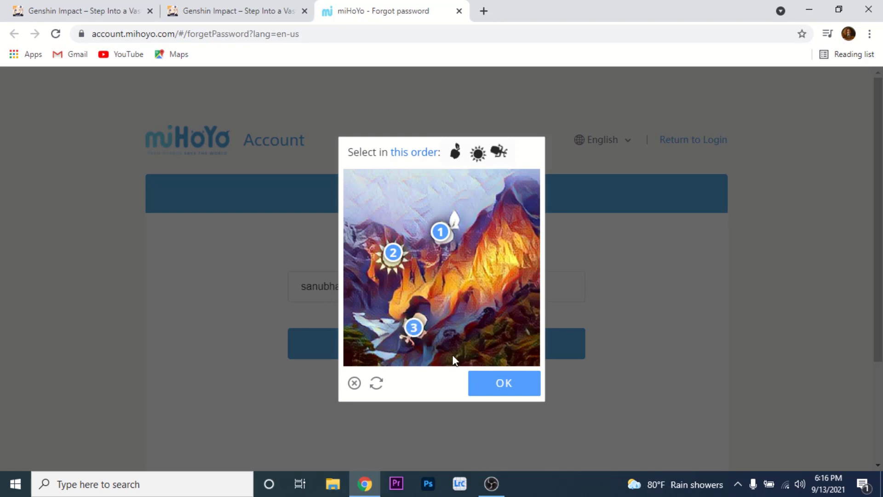
left_click(480, 385)
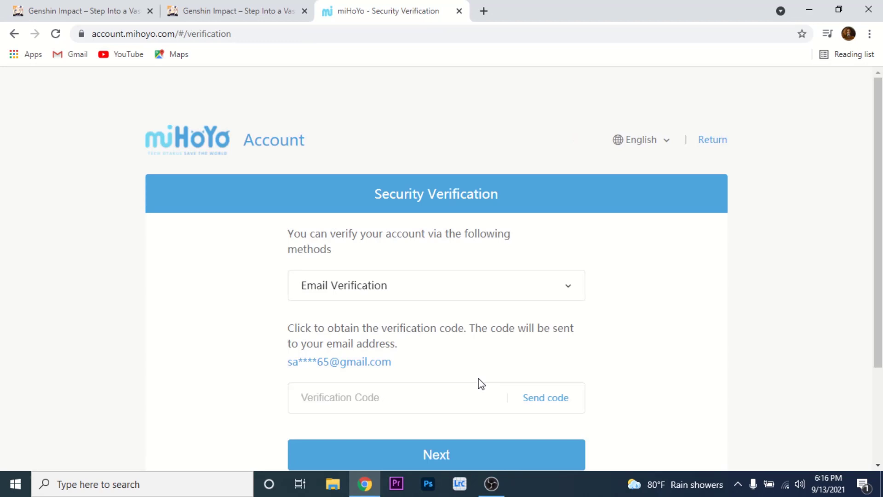
Step: Request the emailed verification code, enter it in Verification Code, and submit it
left_click(527, 399)
left_click(431, 388)
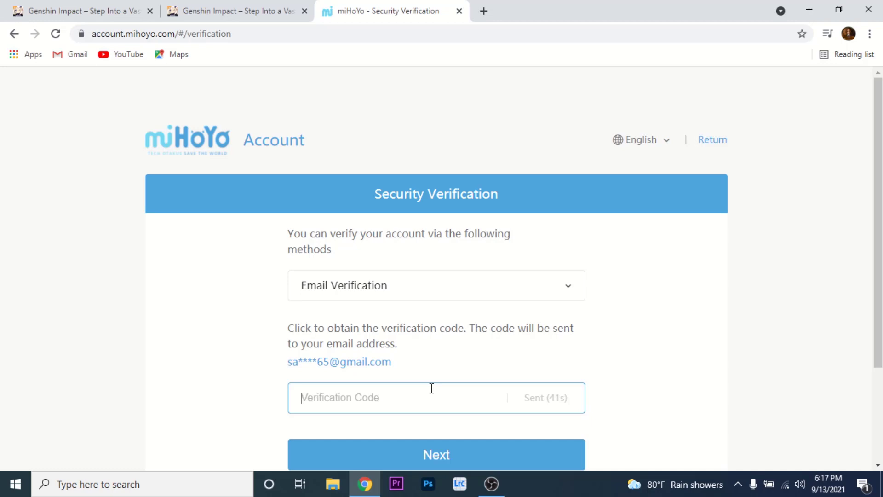
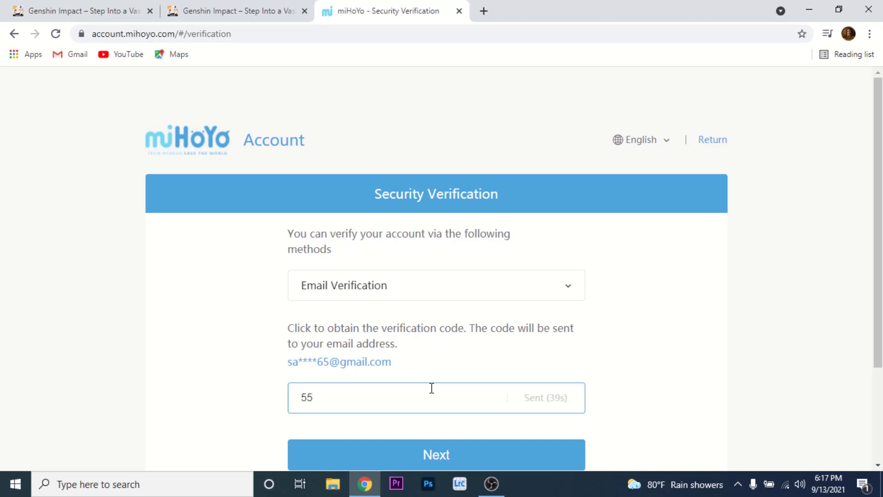
left_click(426, 448)
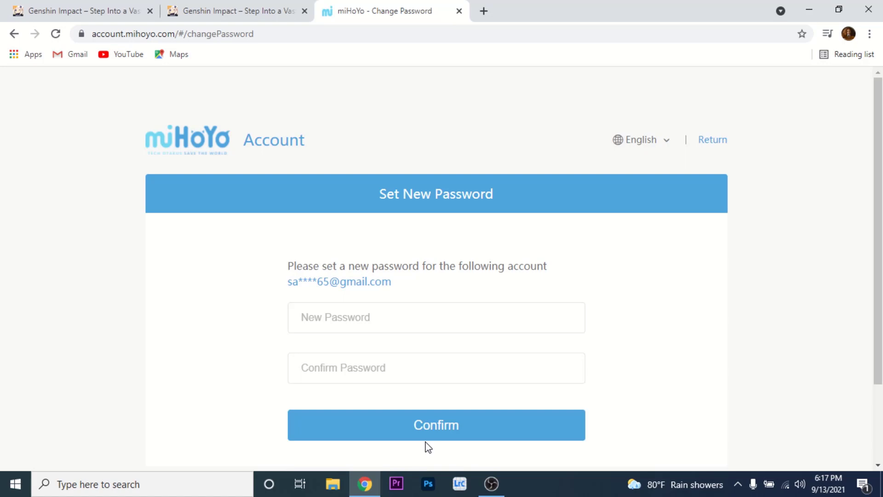
Step: Type a Medium-strength new password and begin repeating it in Confirm Password
left_click(394, 306)
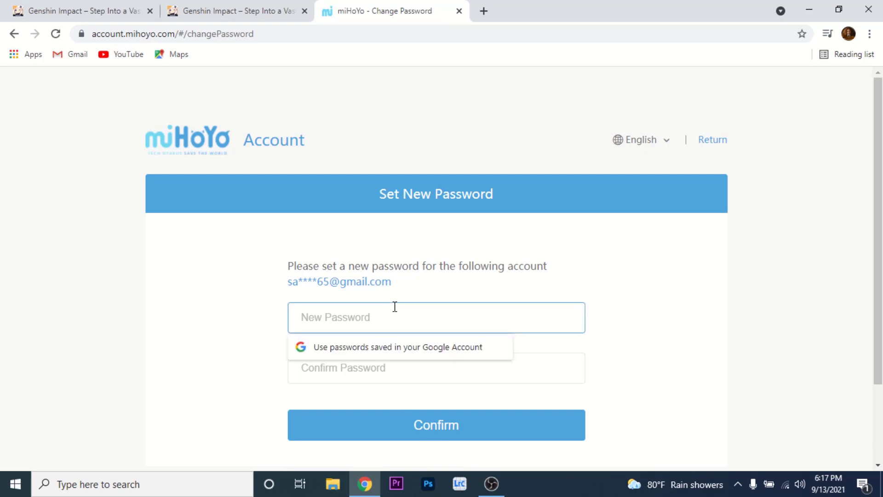
type("xxxxxxxx")
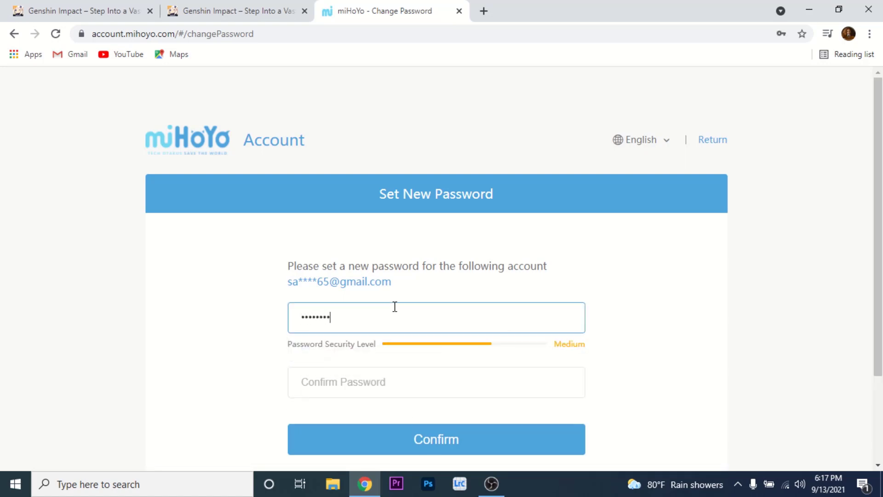
type("xxxx")
left_click(385, 383)
type("xxxx")
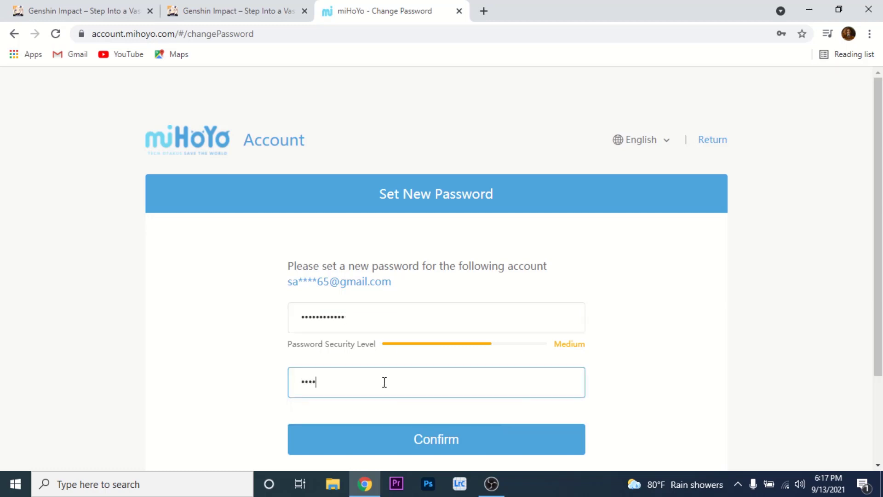
type("xxxxxxxx")
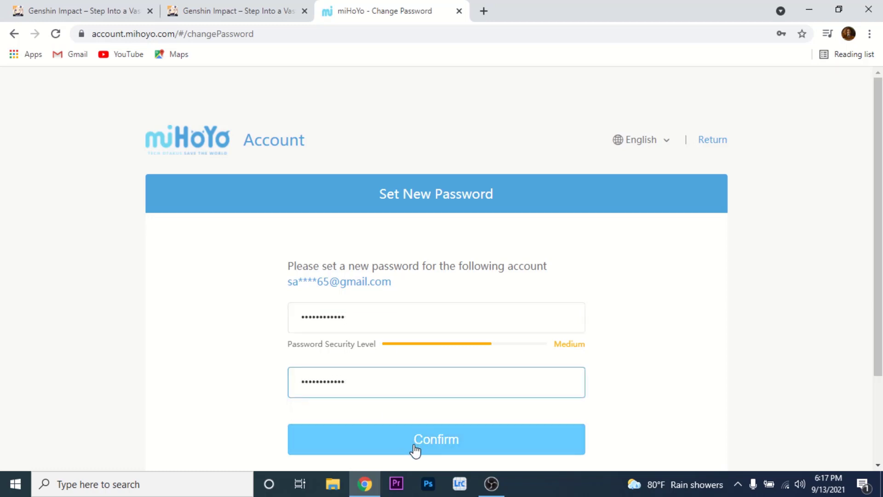
Step: Confirm the new password, landing back on the Account Log In page
left_click(414, 446)
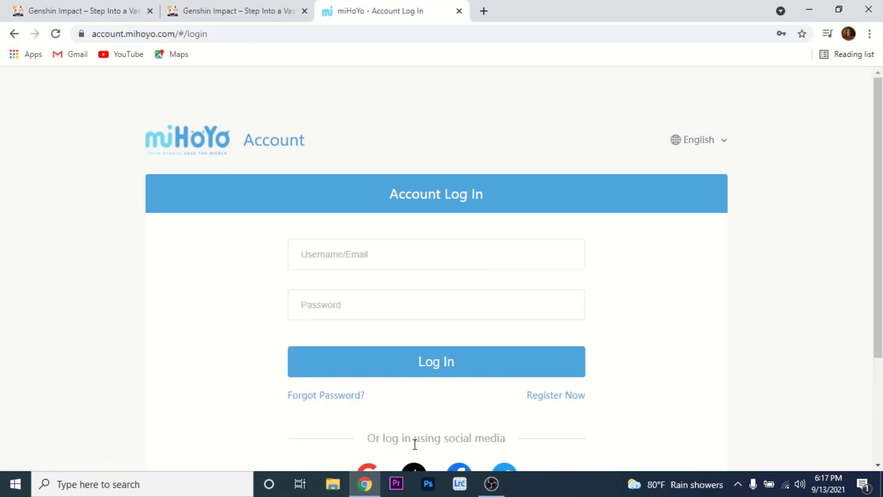